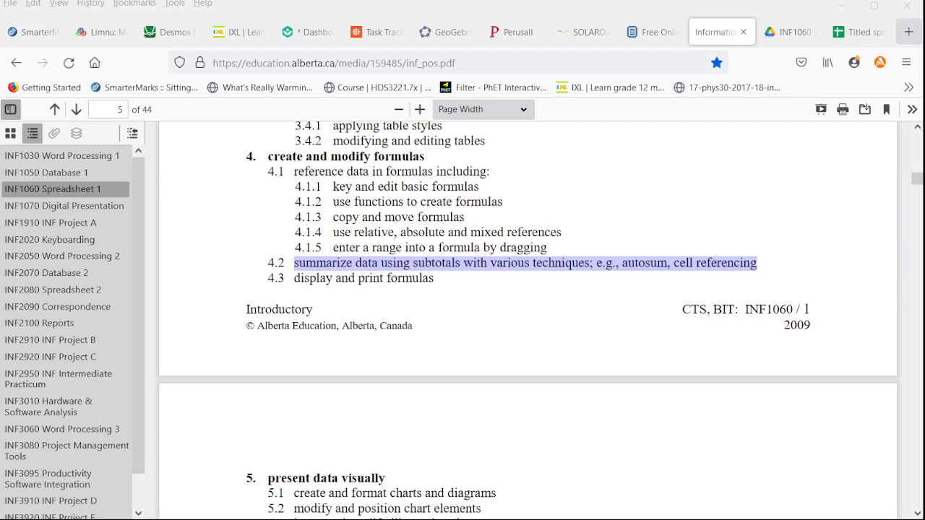
Step: In the Titled spreadsheet, enter =A2*B2 in C2 and fill the formula down through C12
left_click(861, 33)
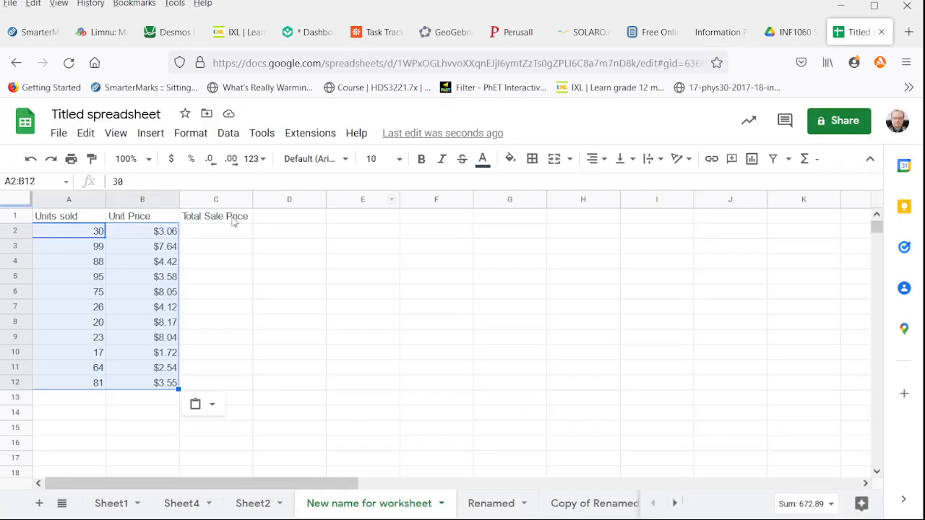
left_click(281, 292)
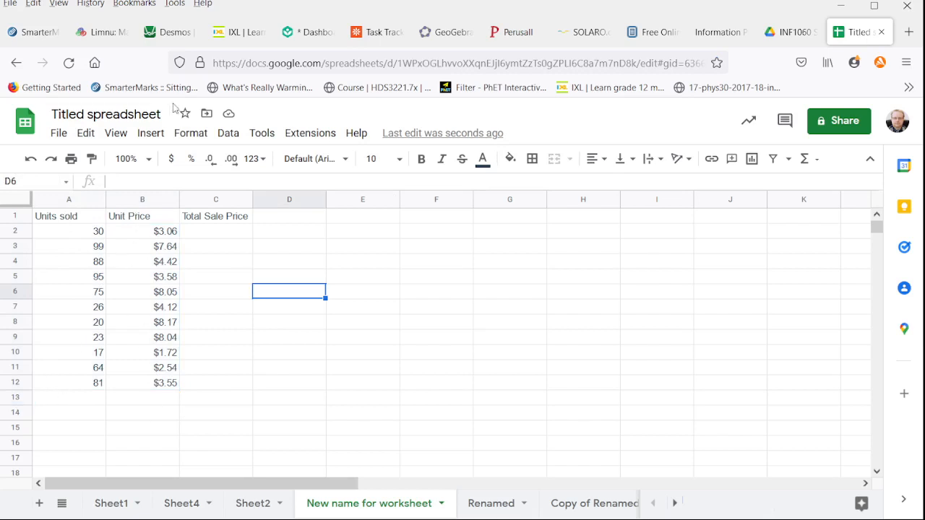
left_click(207, 236)
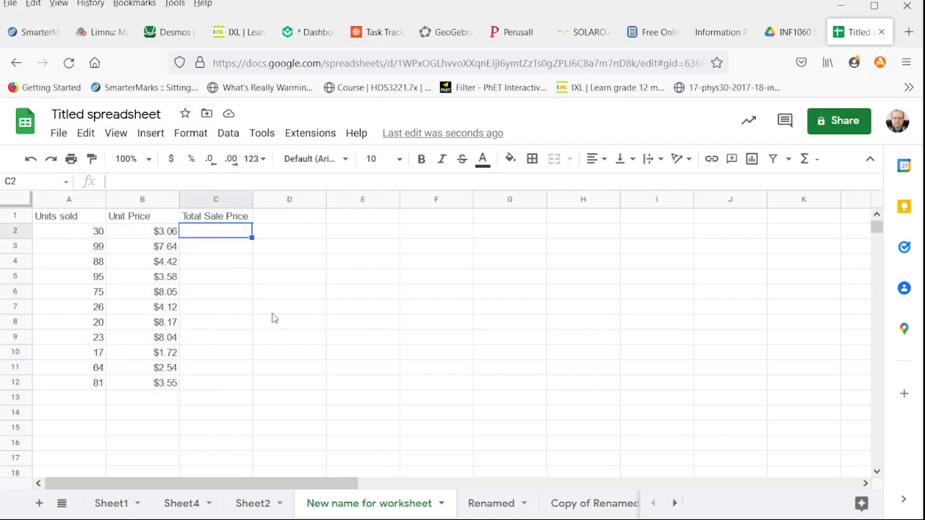
type("=")
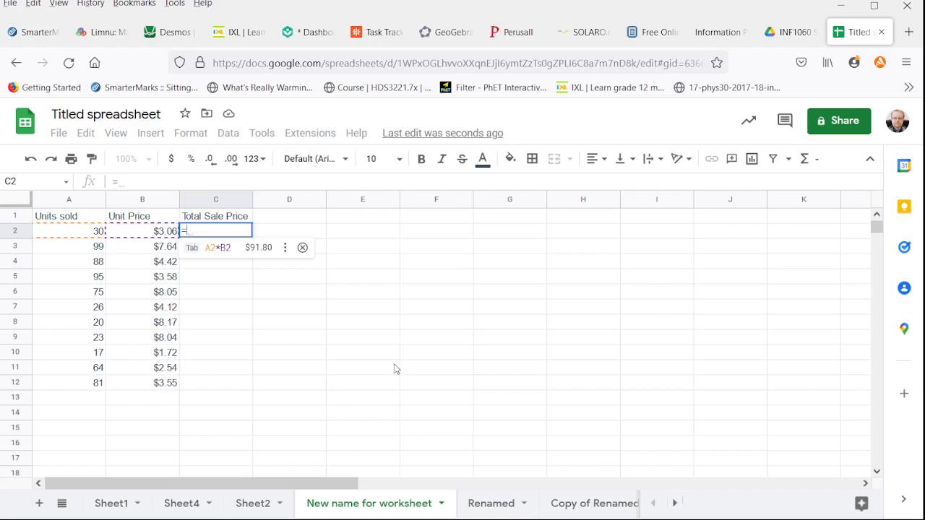
key("Tab")
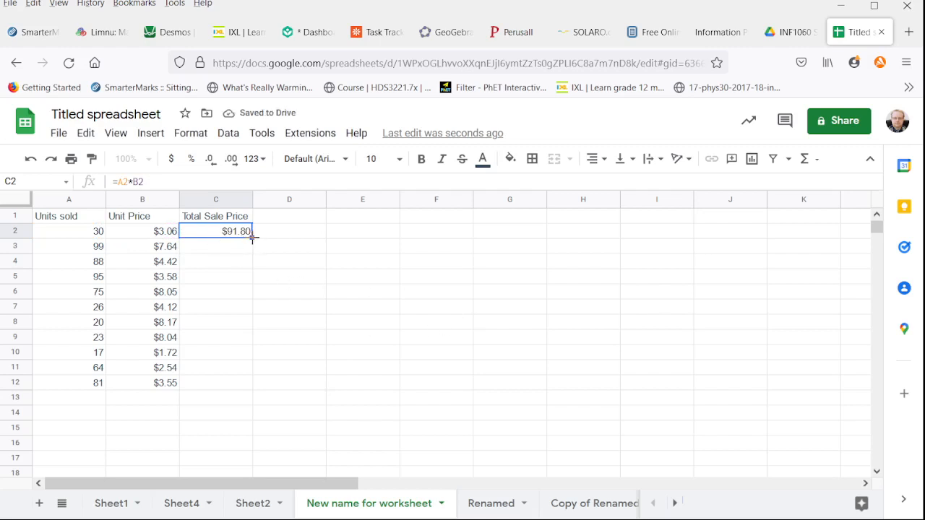
left_click_drag(252, 237, 250, 390)
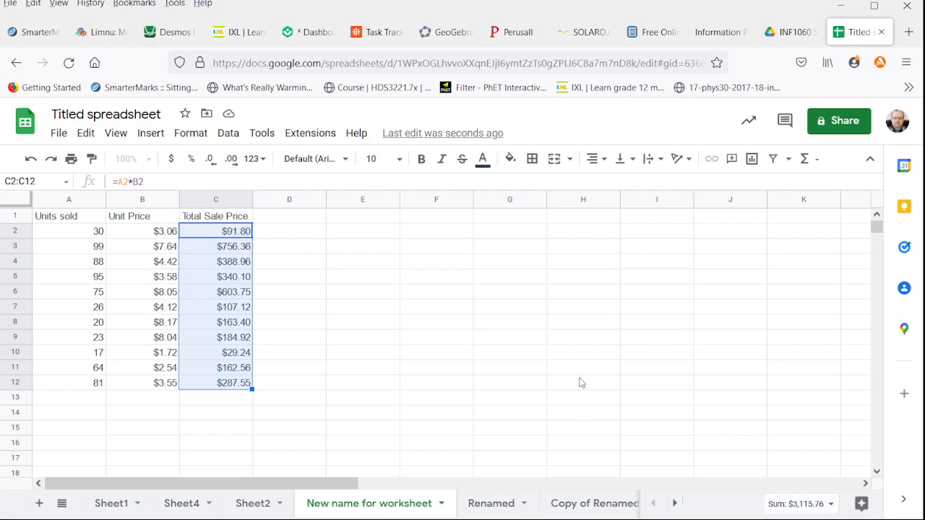
Step: Total the Total Sale Price column in C13 with =SUM(C2:C12)
left_click(167, 295)
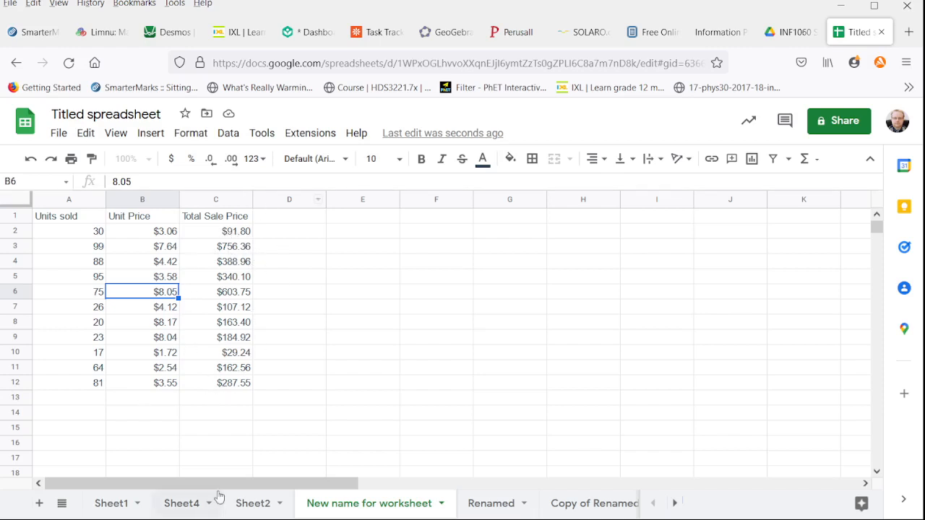
left_click(221, 400)
type("=")
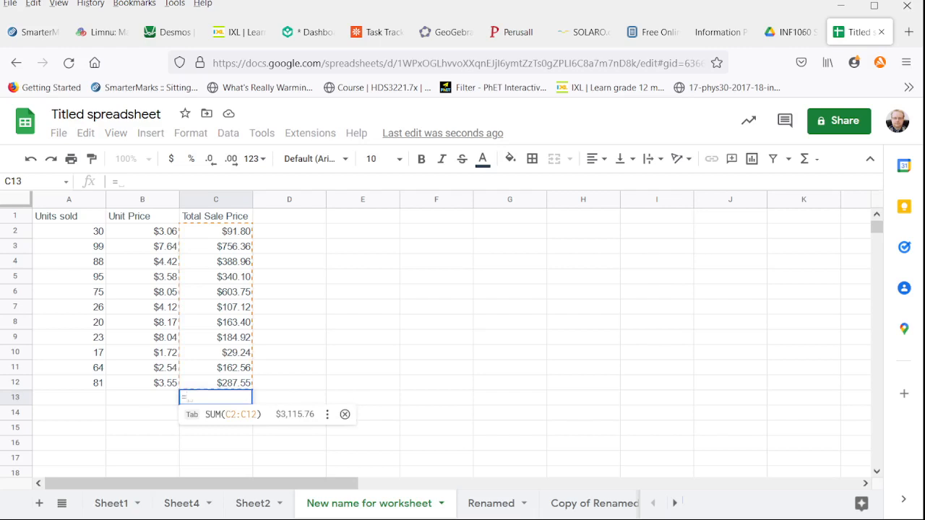
type("SUM")
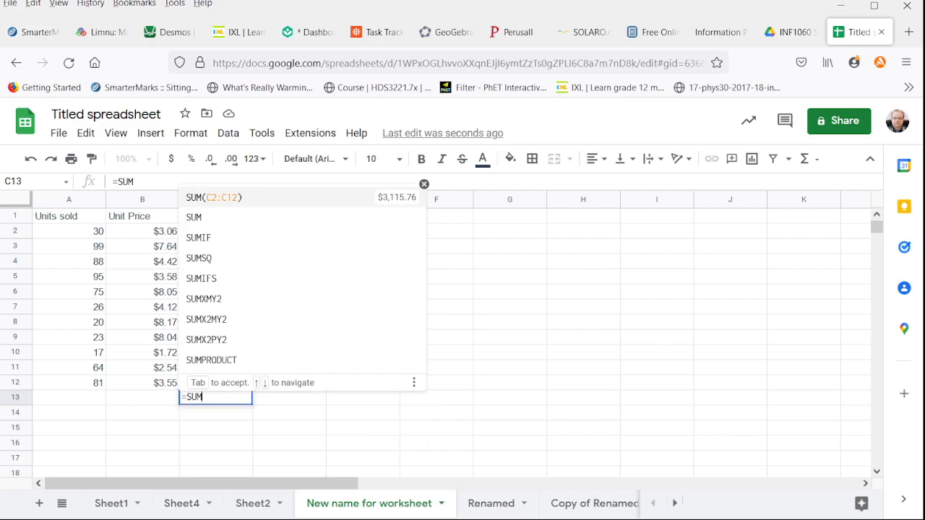
key("Tab")
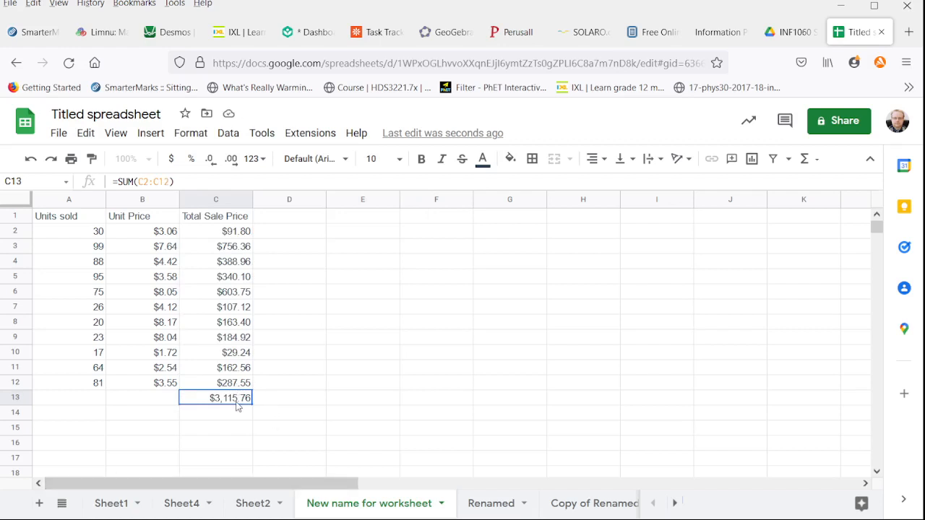
left_click(225, 200)
key("Delete")
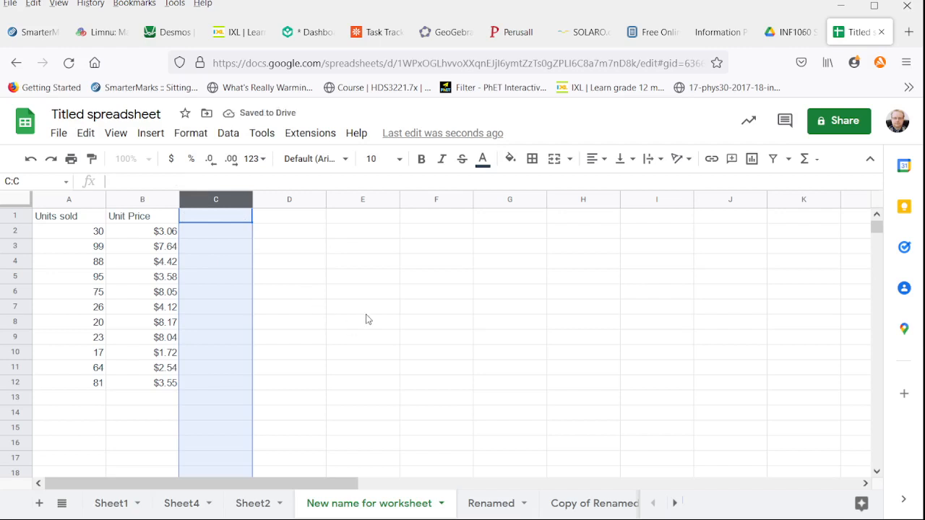
key("ctrl+z")
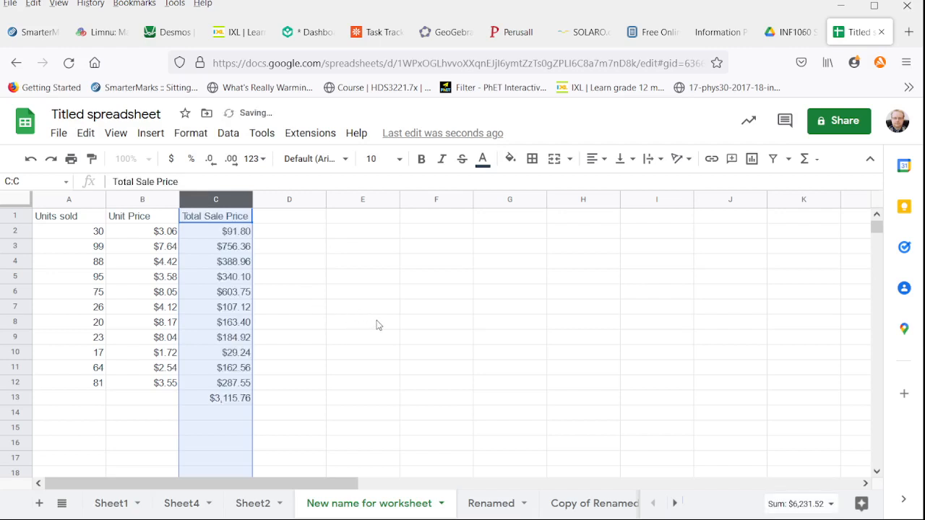
Step: Enter =SUMPRODUCT(A2:A12,B2:B12) in E8 to sum the products of units sold and unit price
left_click(377, 324)
type("=")
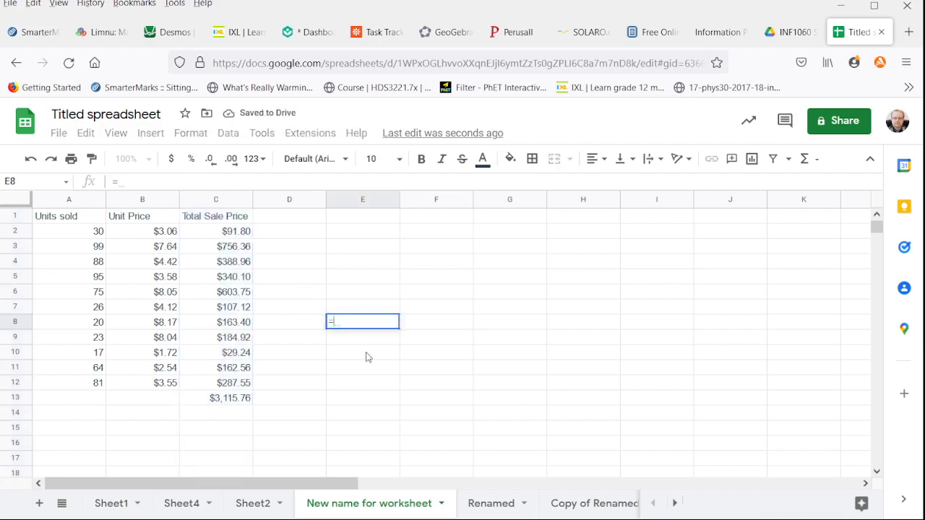
type("SUMP")
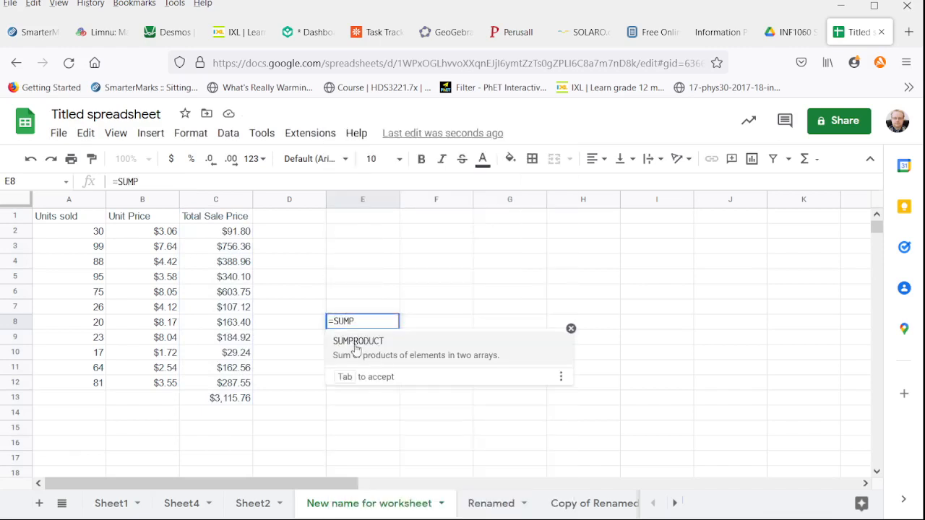
left_click(357, 342)
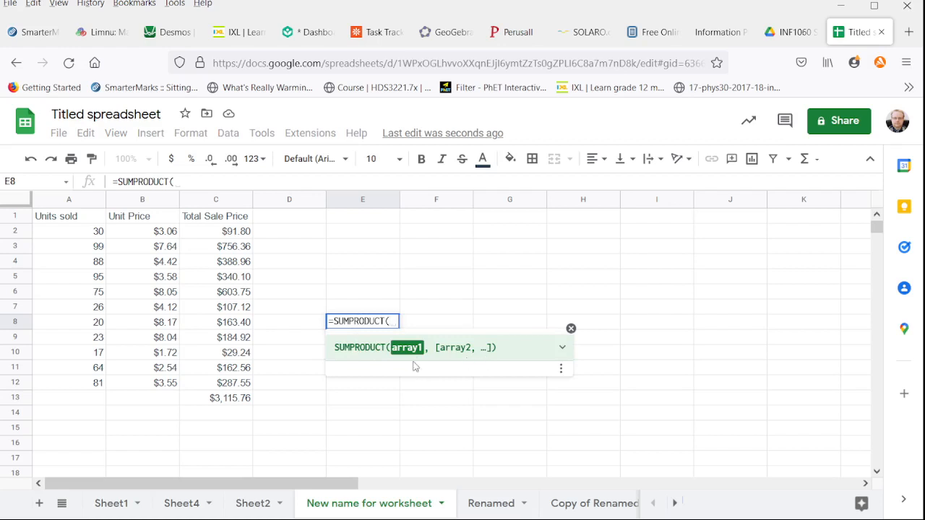
left_click_drag(83, 235, 12, 374)
type(",")
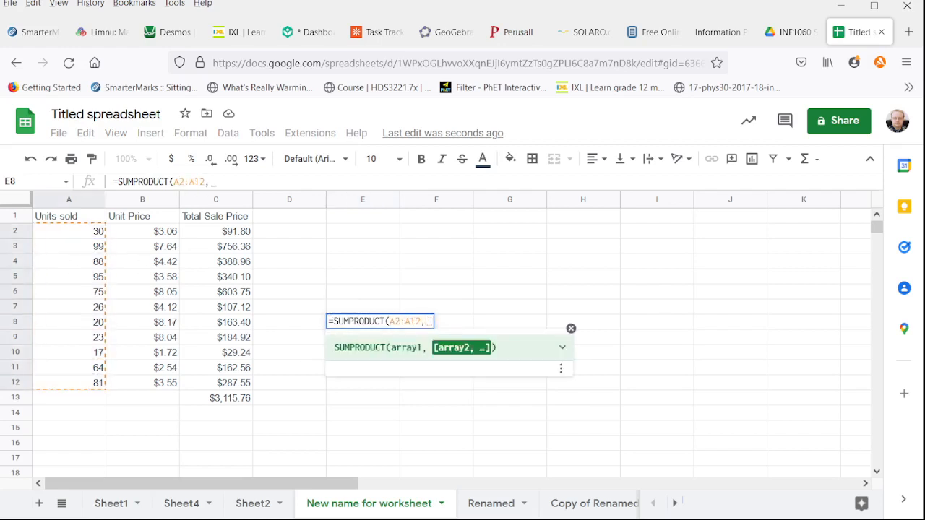
left_click_drag(123, 231, 135, 384)
type(")")
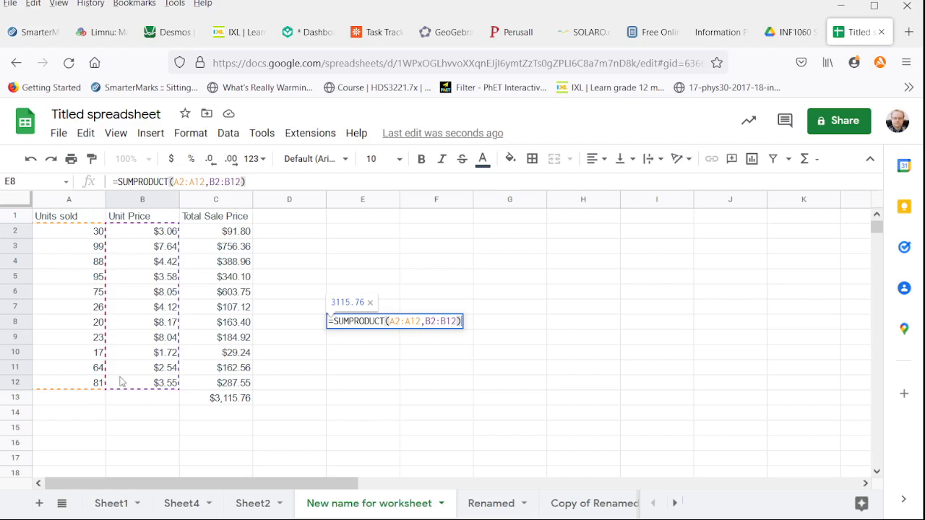
key("Return")
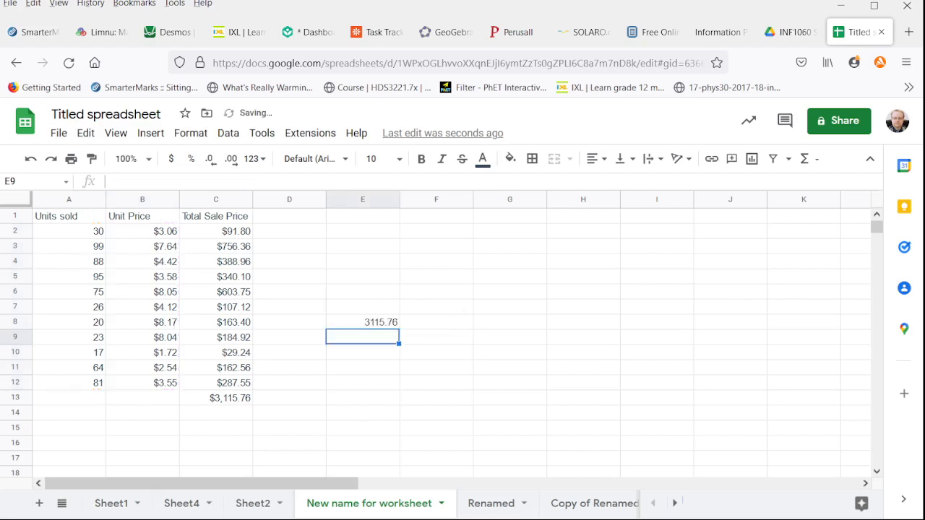
Step: Compare the SUMPRODUCT formula in E8 with the individual row formulas in the Total Sale Price column
left_click(372, 322)
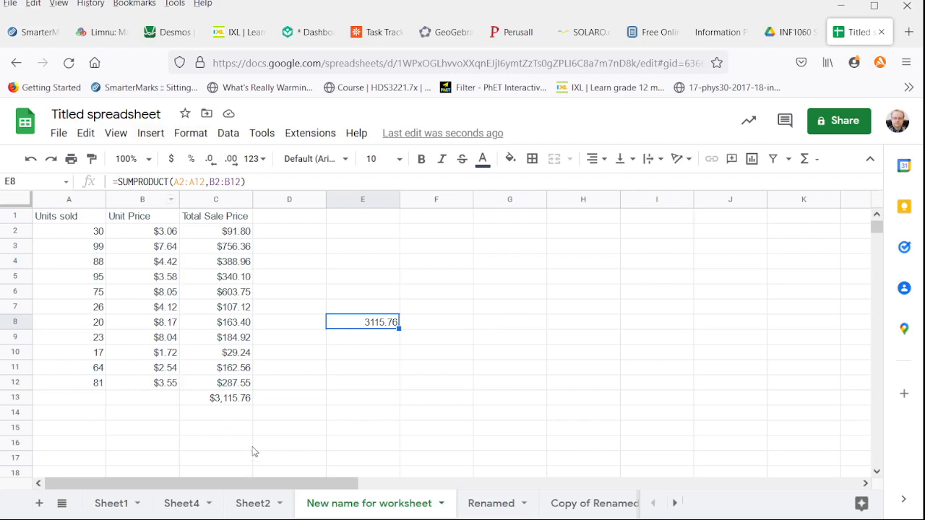
left_click_drag(242, 228, 238, 390)
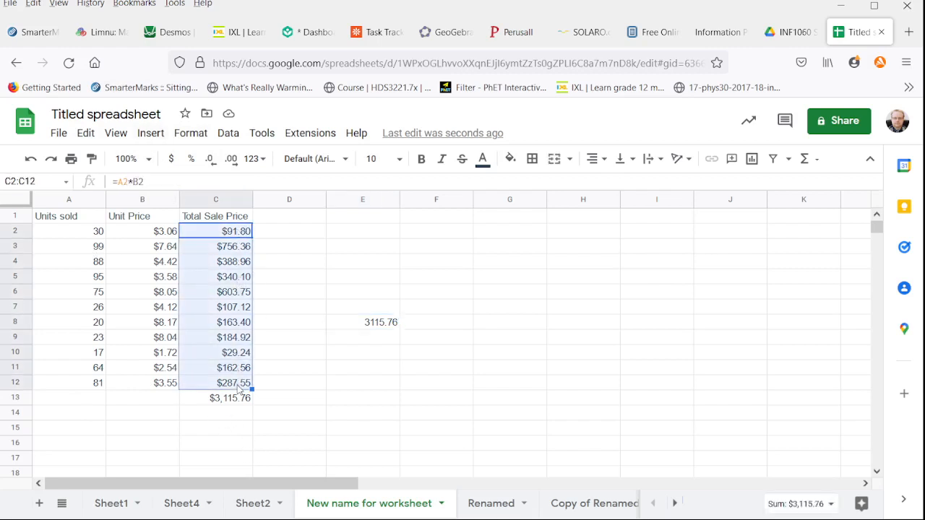
left_click(244, 354)
left_click(246, 324)
left_click(247, 292)
left_click(239, 263)
left_click(240, 248)
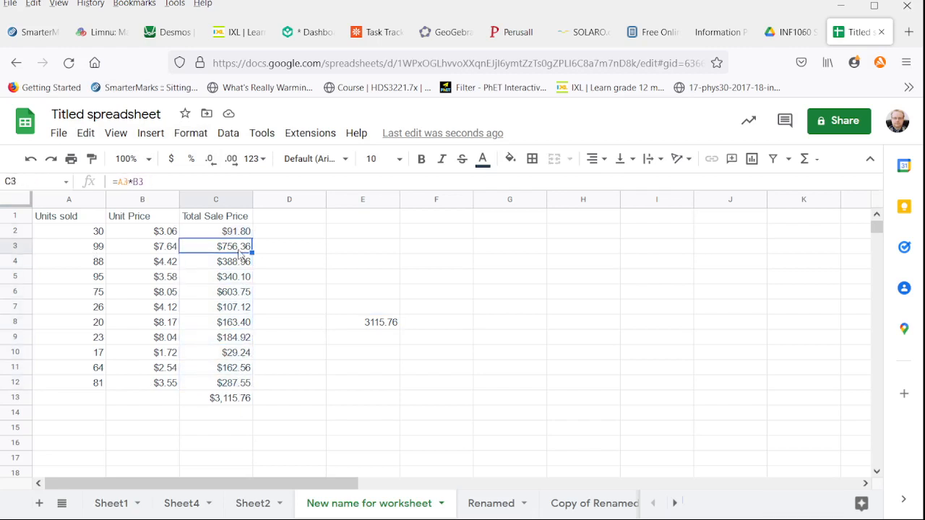
left_click(372, 327)
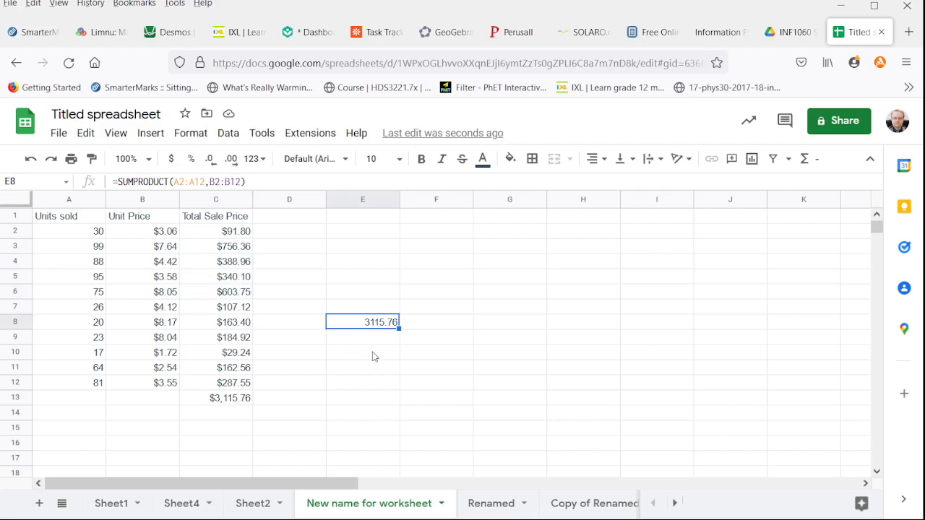
left_click(218, 198)
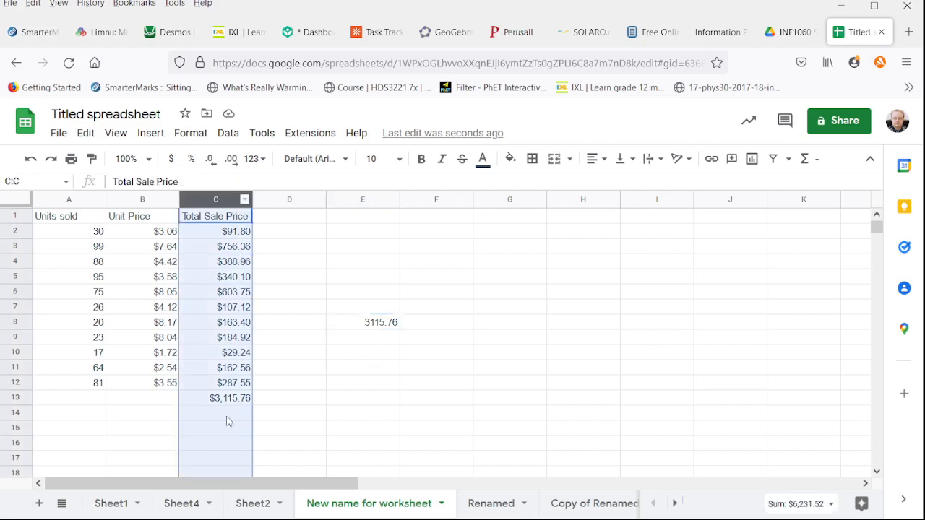